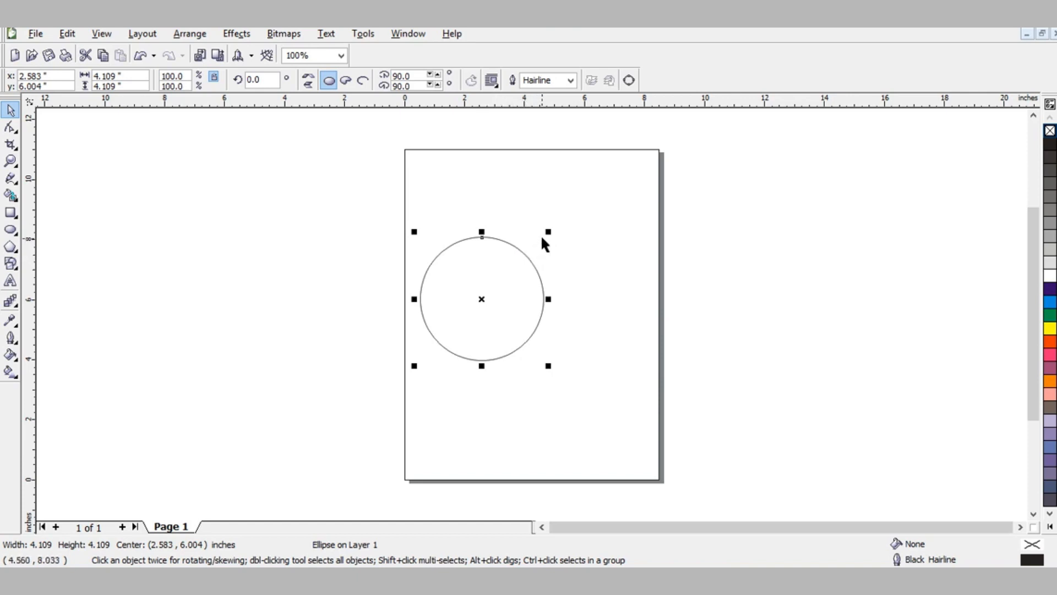
Step: Enlarge the circle to about 5.87 inches wide and place a copy about 4.26 inches to its right so they overlap
drag(547, 232, 581, 208)
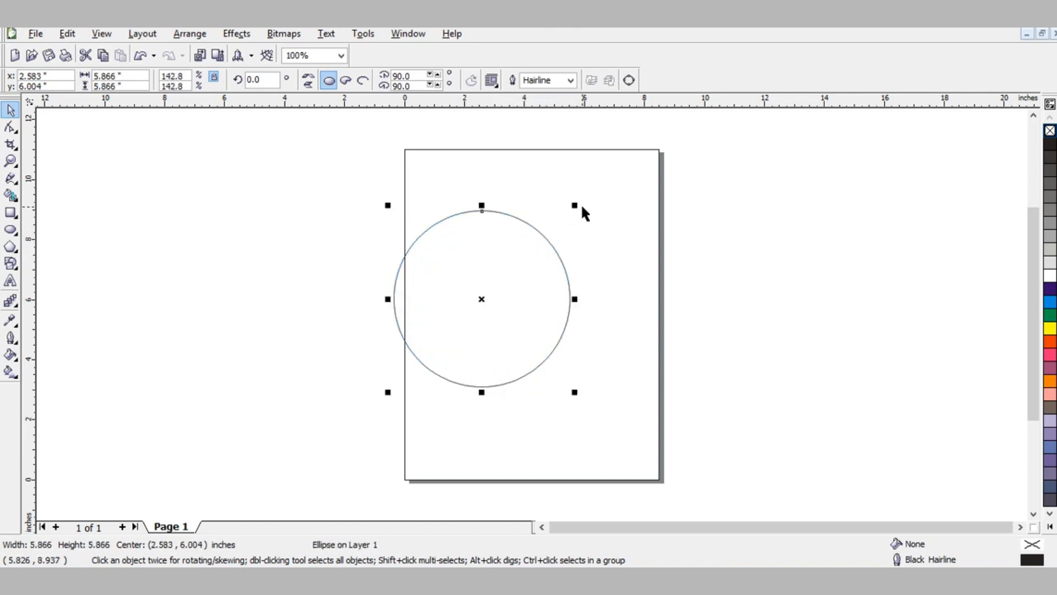
click(499, 270)
drag(501, 272, 627, 265)
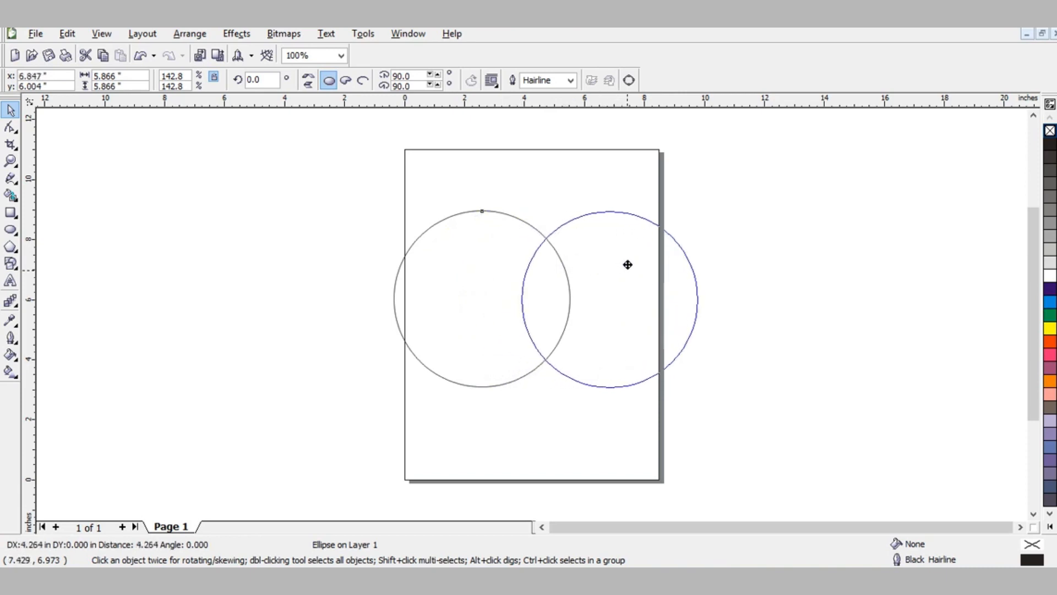
drag(628, 265, 631, 264)
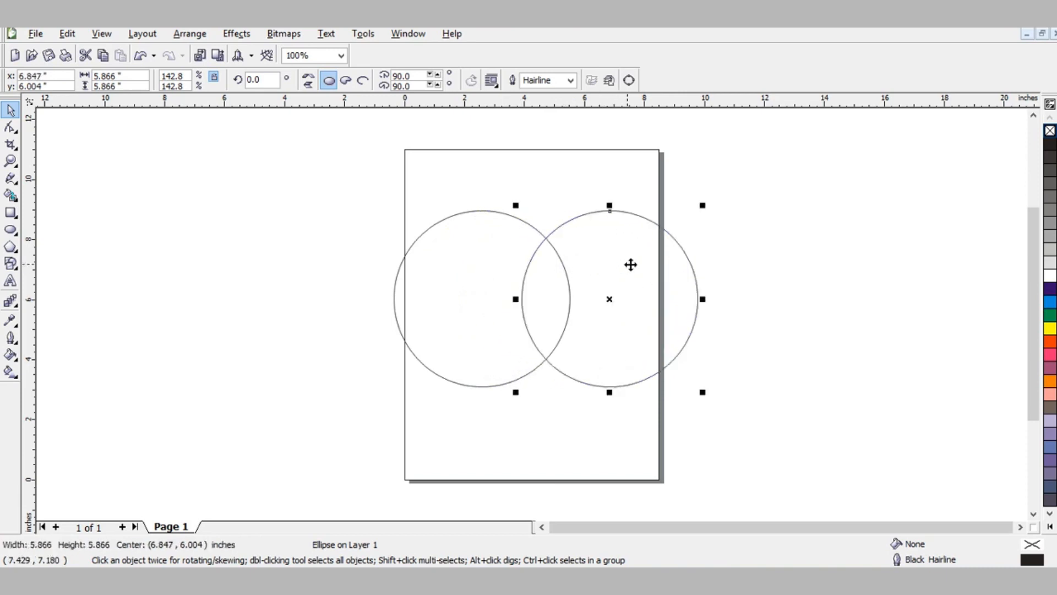
click(773, 309)
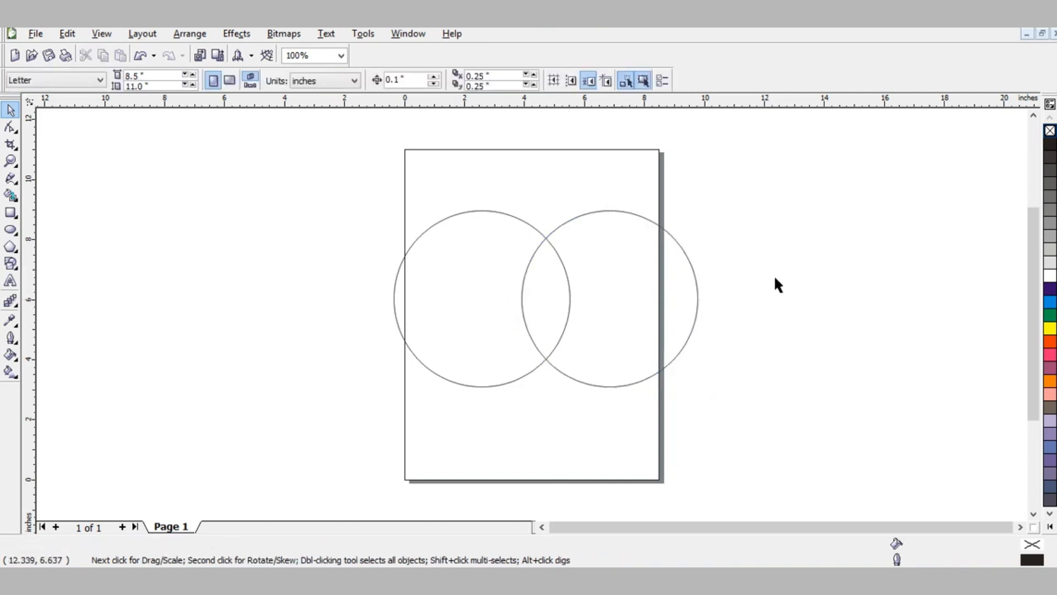
Step: Weld the two overlapping circles into one shape and narrow it to about 7.49 inches wide
drag(468, 255, 742, 396)
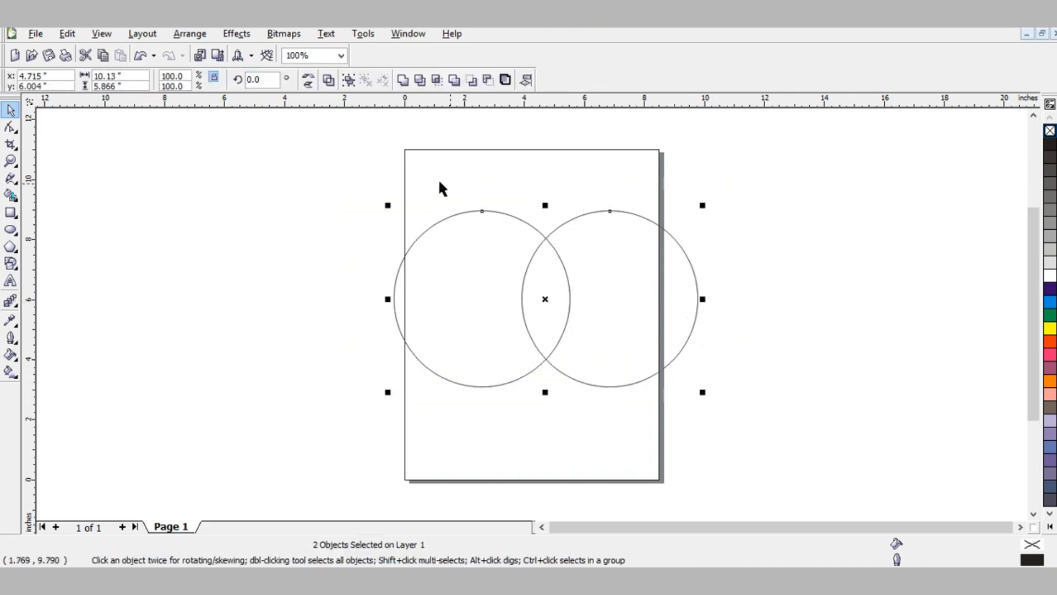
click(402, 79)
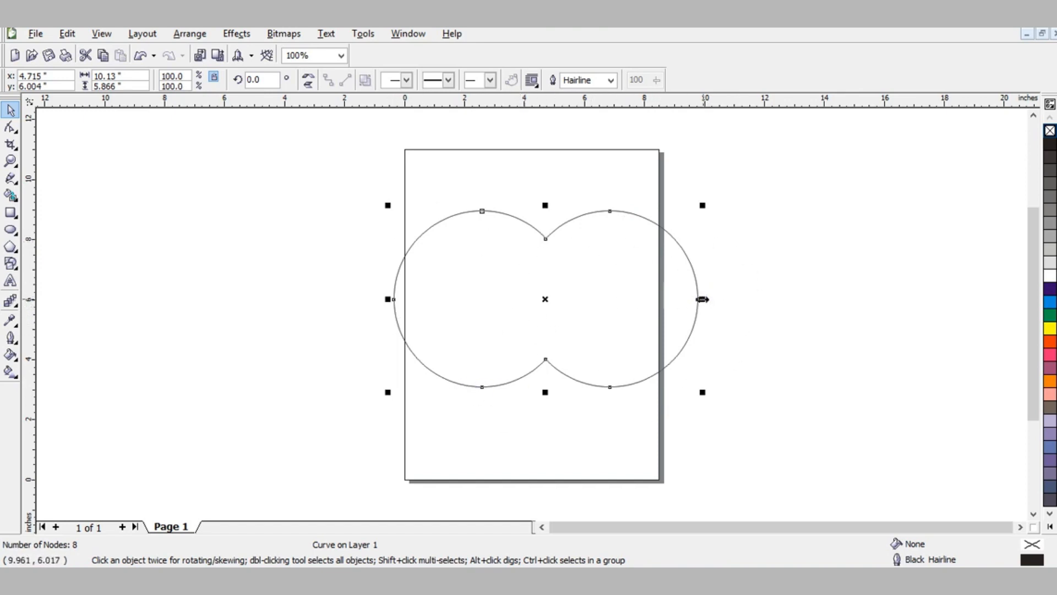
drag(702, 299, 624, 306)
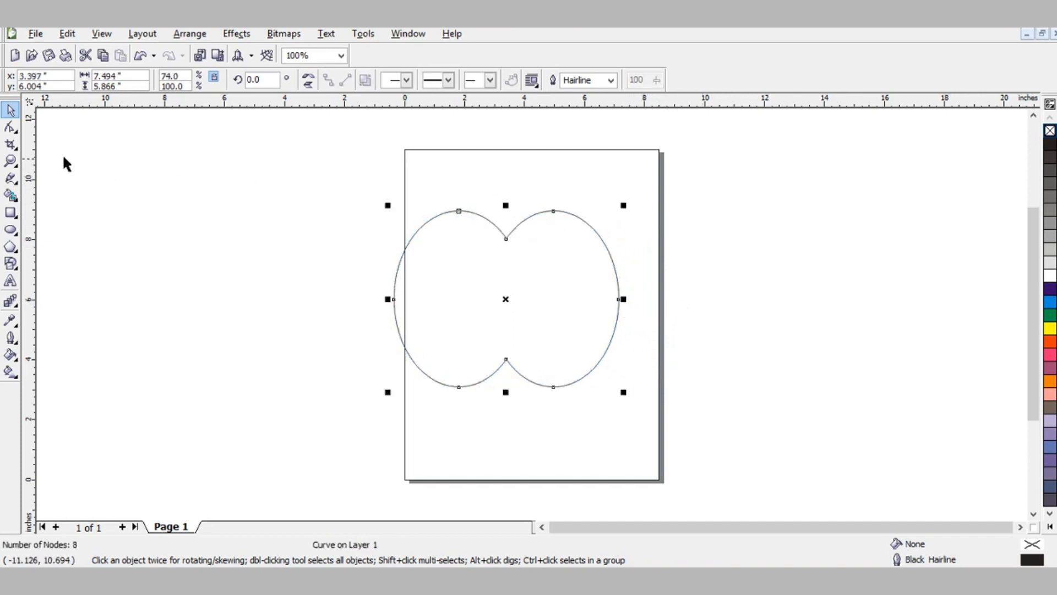
Step: Flatten the curve handles of the cusp node at the top notch so the curve flows smoothly into it
click(10, 126)
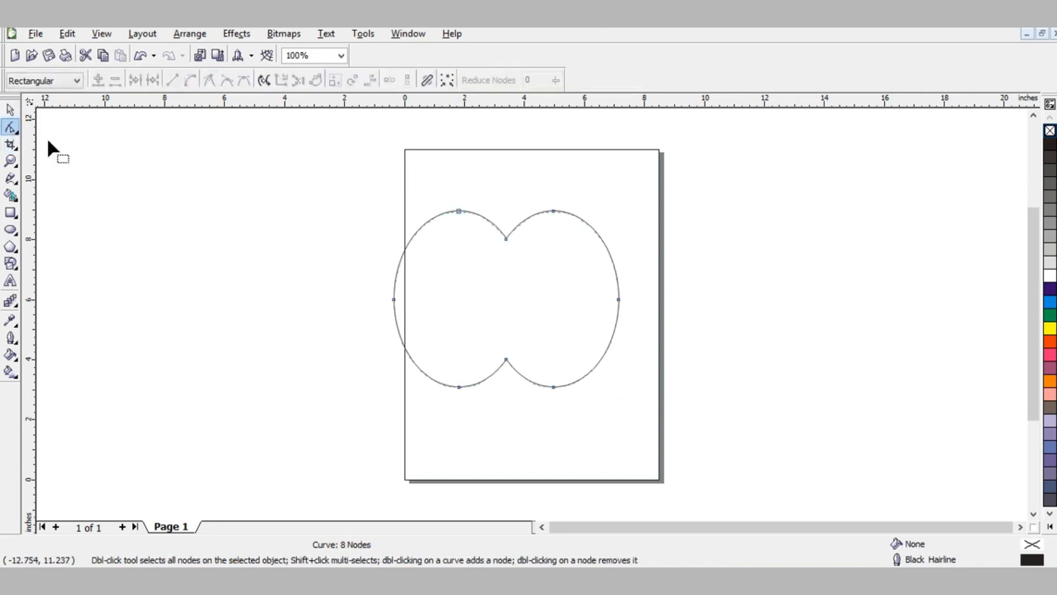
click(506, 238)
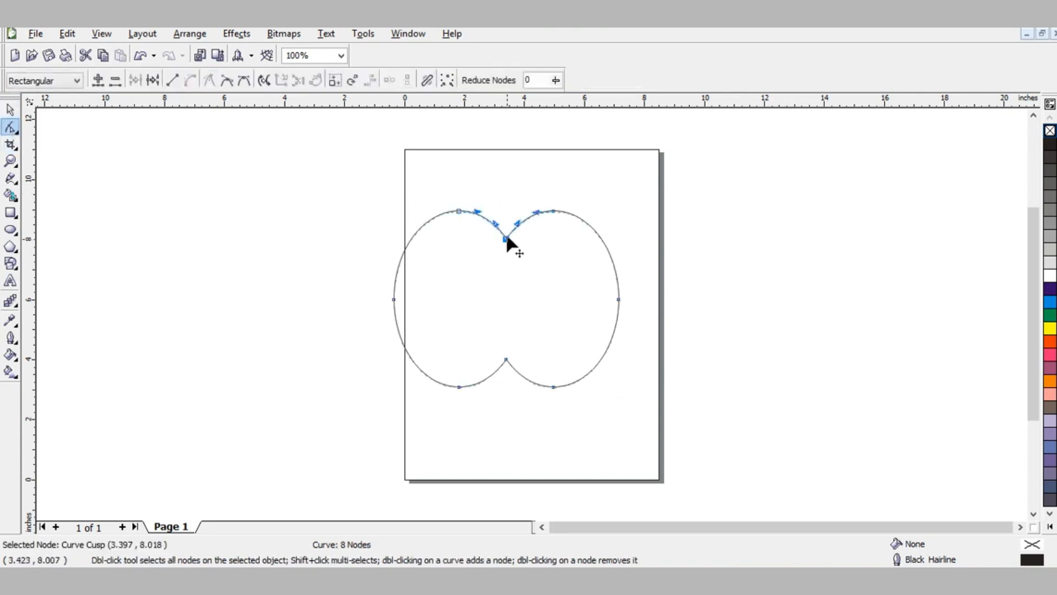
drag(516, 224, 485, 231)
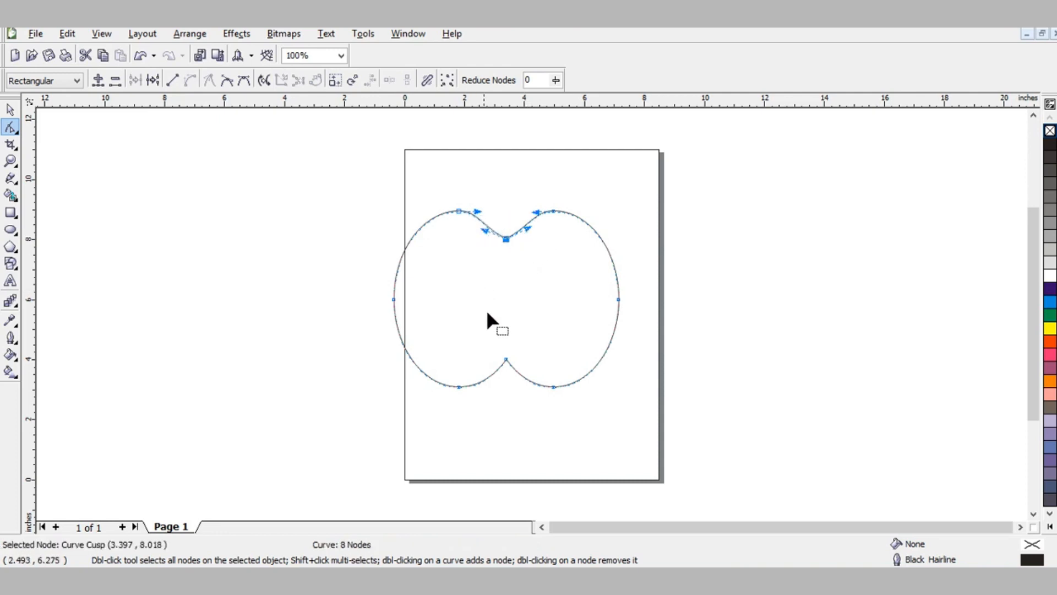
Step: Bend the curve handles at the bottom notch and make it shallower, placing its node at about (3.50, 3.71) inches
click(506, 360)
mouse_move(517, 370)
mouse_down()
mouse_move(482, 368)
mouse_move(526, 364)
mouse_up()
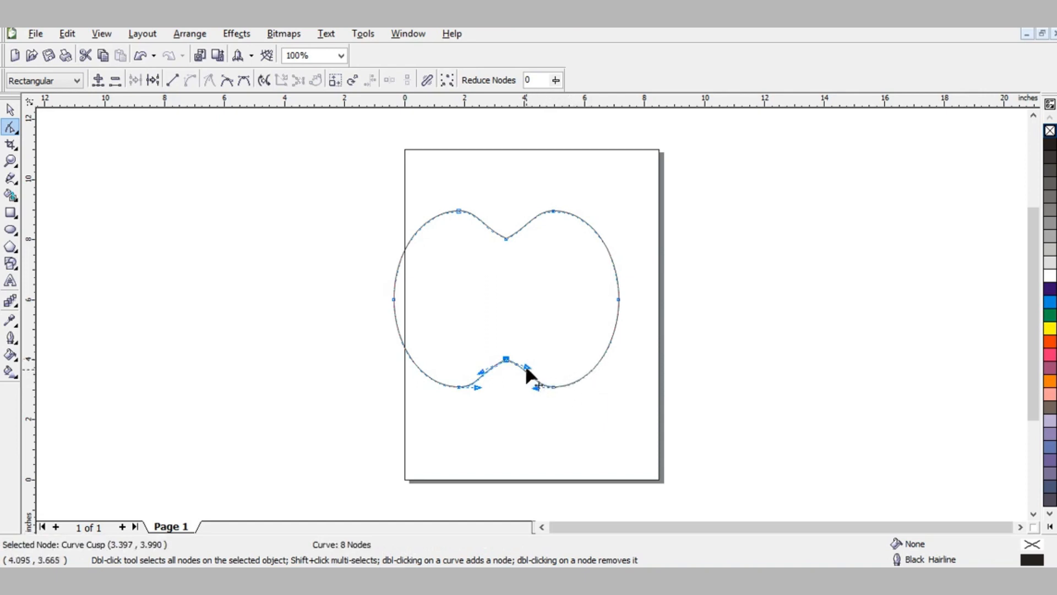
drag(525, 372, 514, 366)
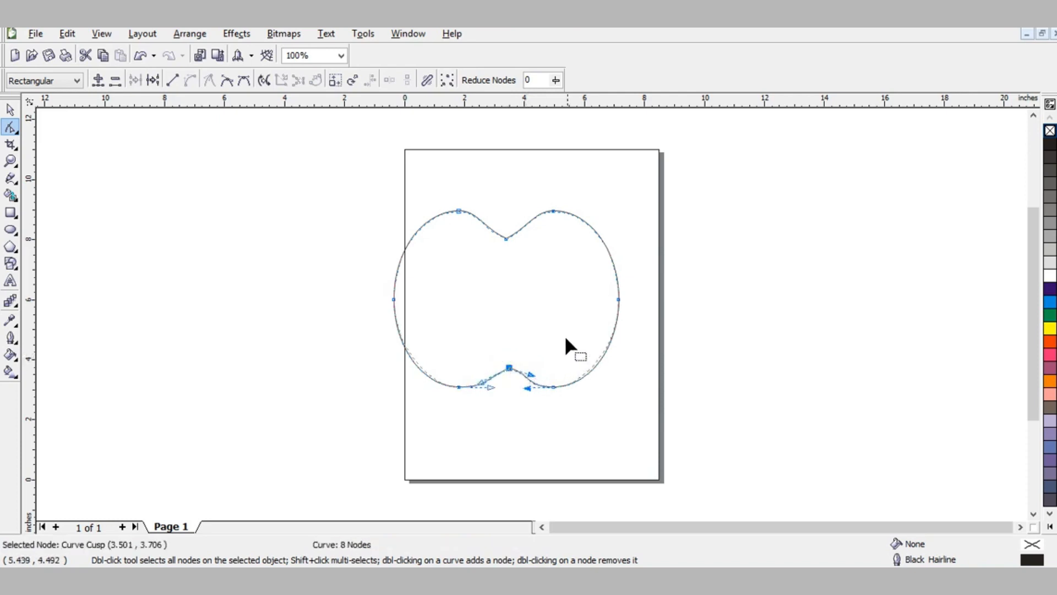
click(506, 239)
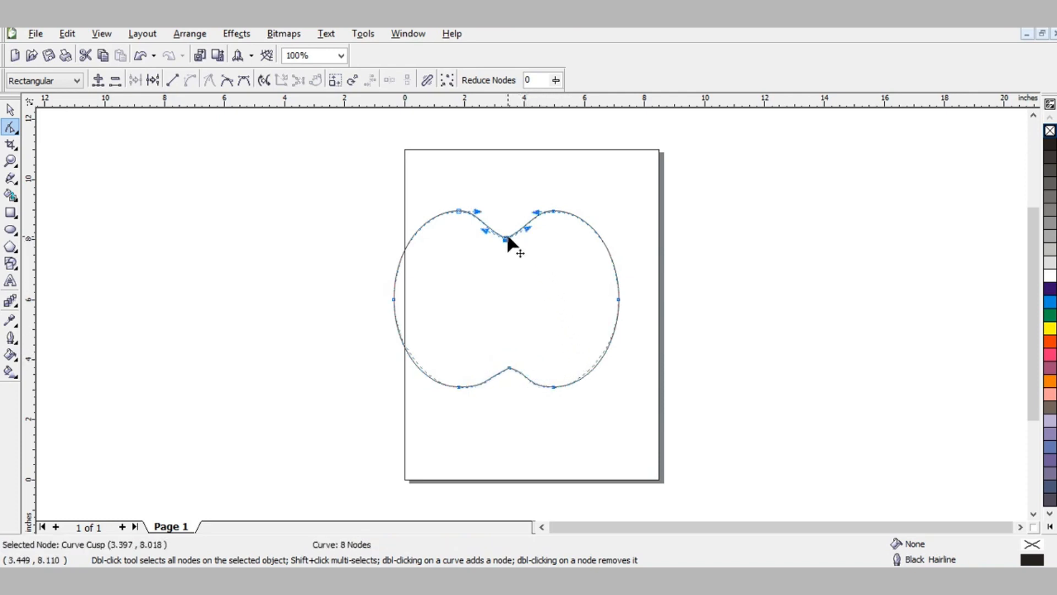
key(Delete)
click(10, 109)
key(ctrl+z)
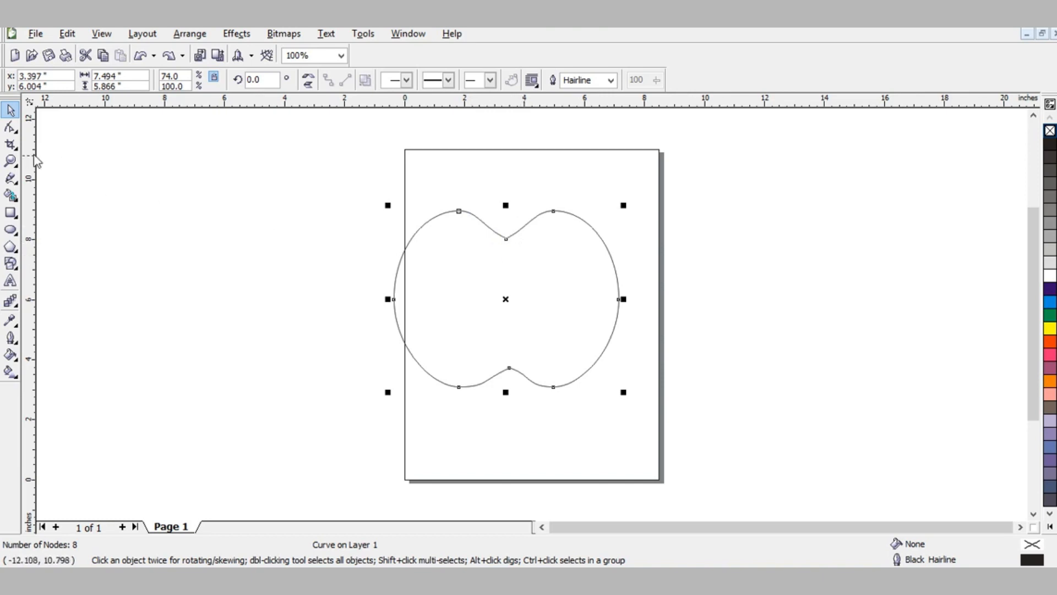
Step: Tilt the handles of the leftmost and rightmost nodes inward so the apple outline tapers toward its base
click(10, 126)
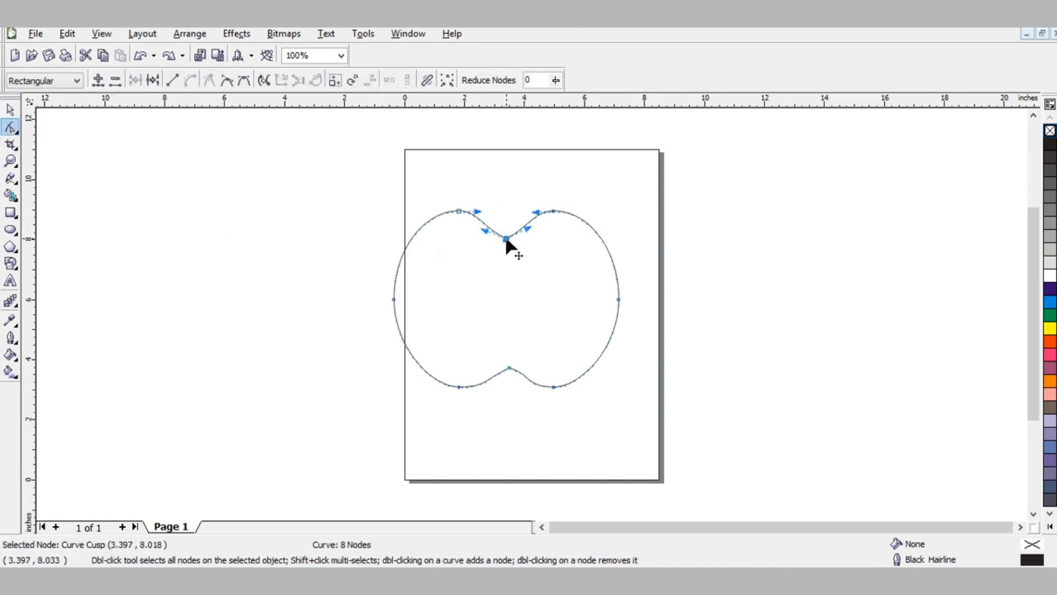
click(393, 300)
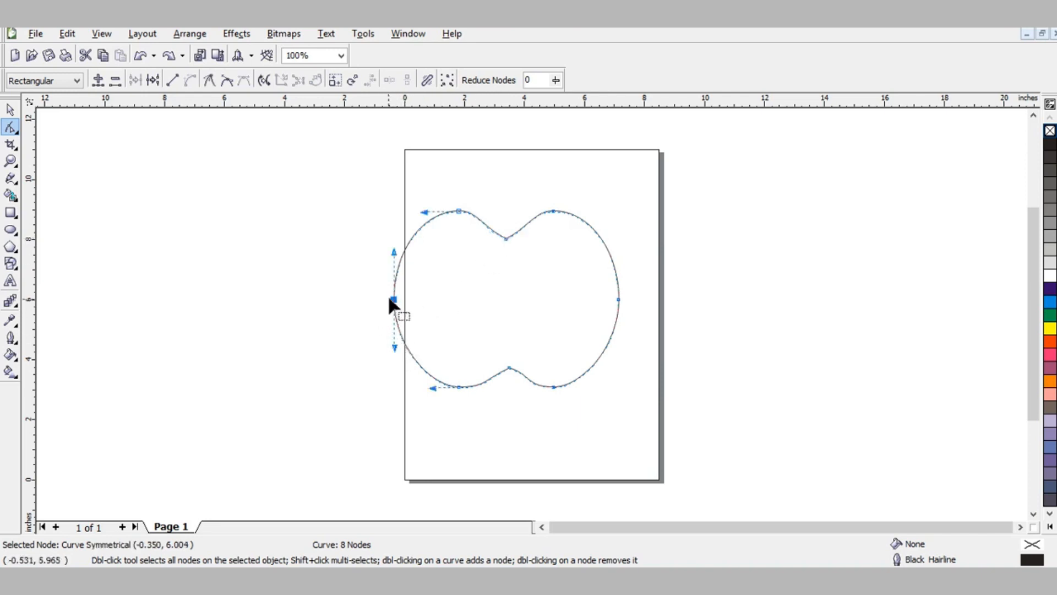
drag(394, 347, 408, 342)
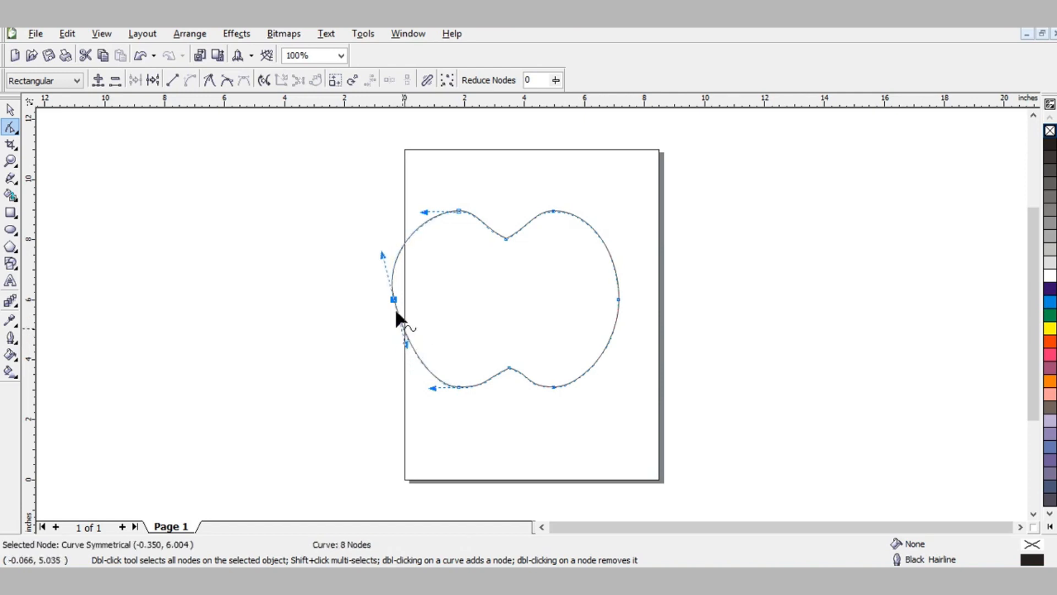
click(618, 300)
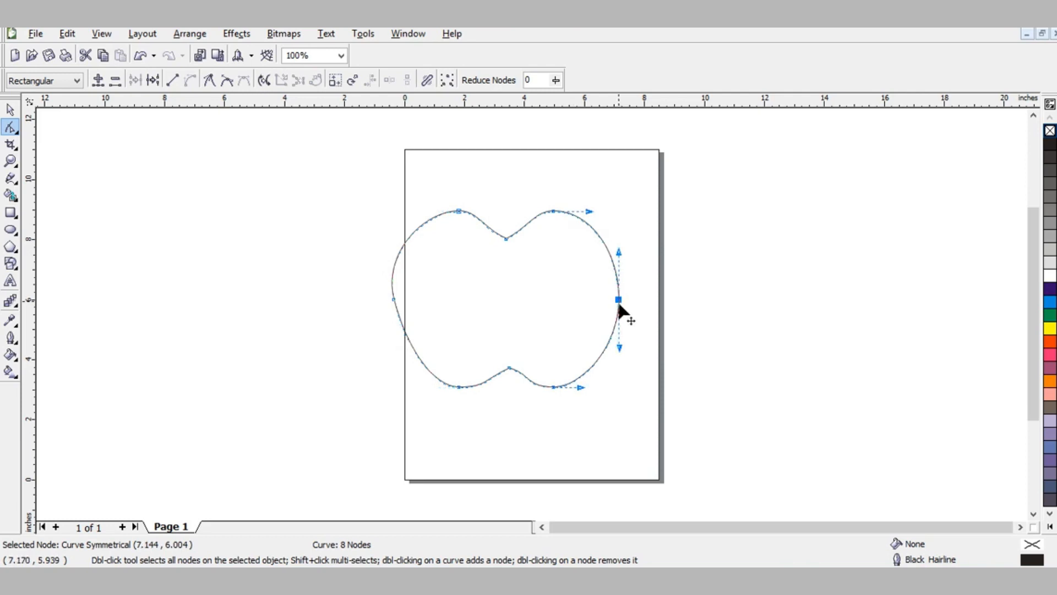
drag(619, 346, 602, 341)
click(618, 301)
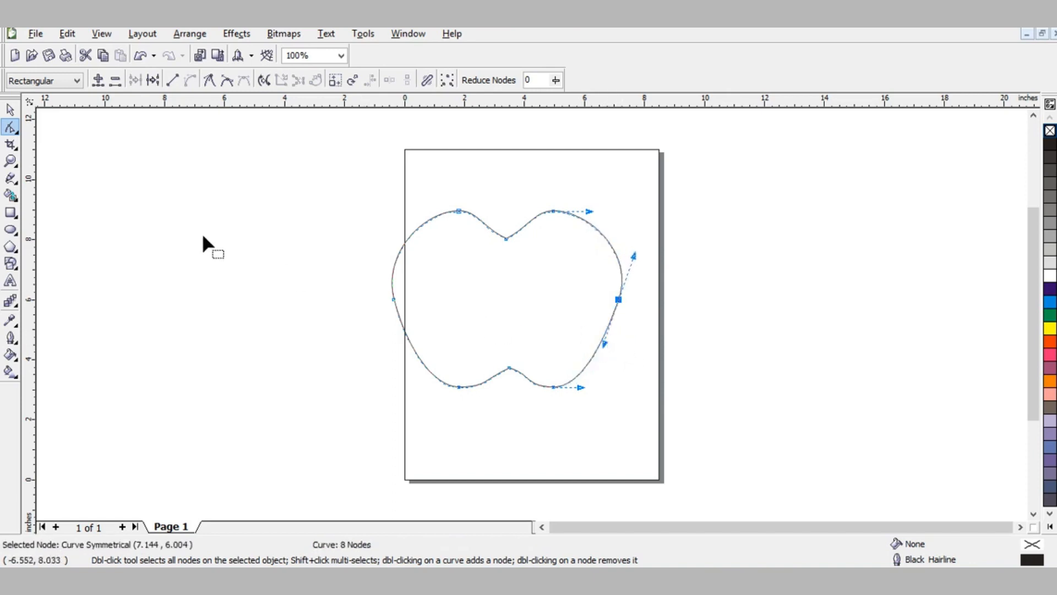
Step: Fill the whole apple outline with black
click(12, 112)
drag(319, 166, 662, 424)
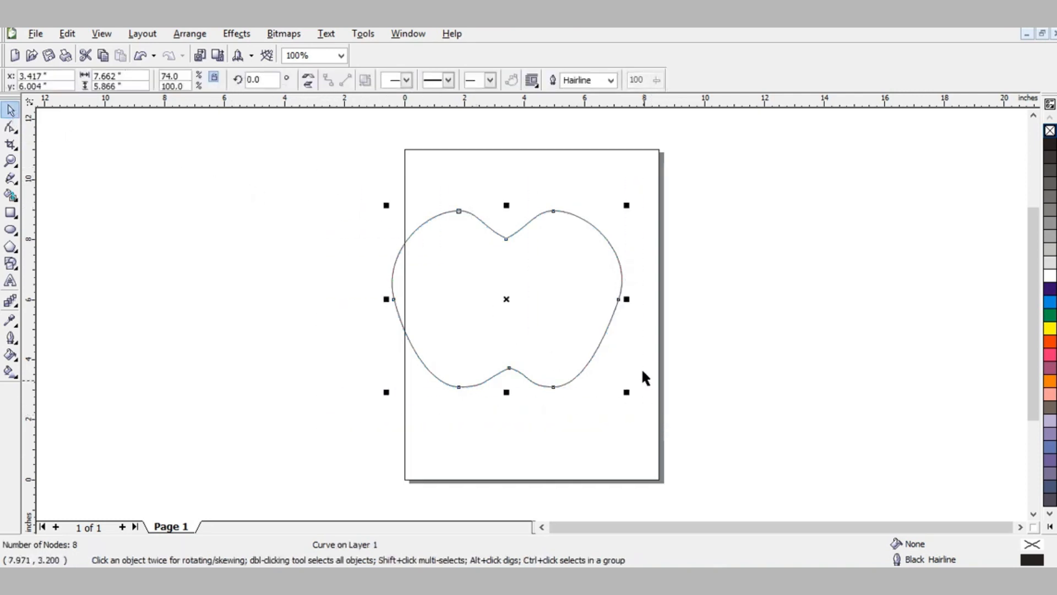
click(1049, 145)
click(683, 326)
click(568, 320)
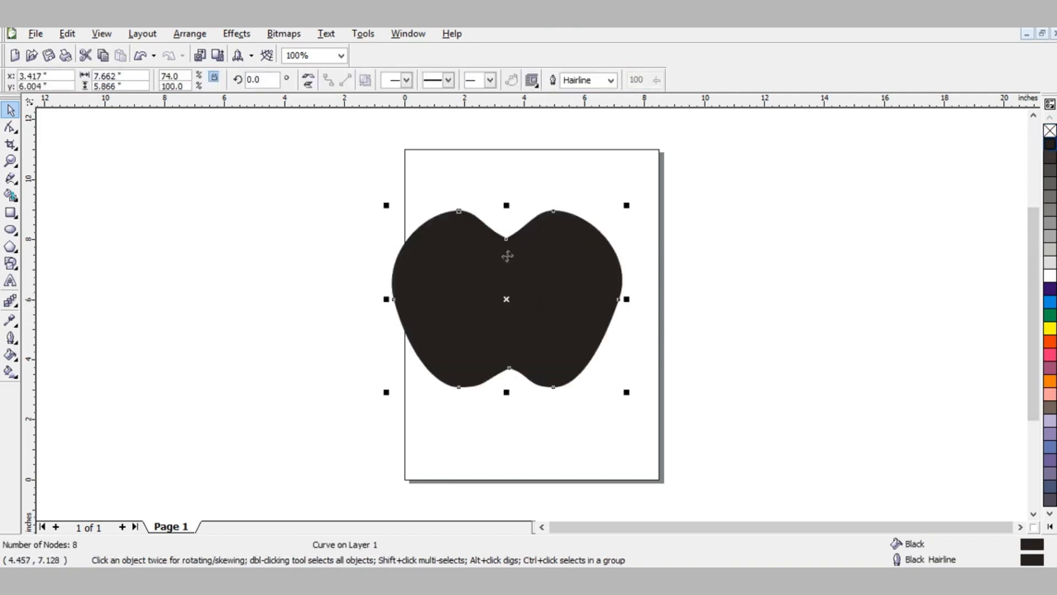
Step: Place a white-filled circle about 3.95 inches wide over the right edge of the black apple shape
click(10, 230)
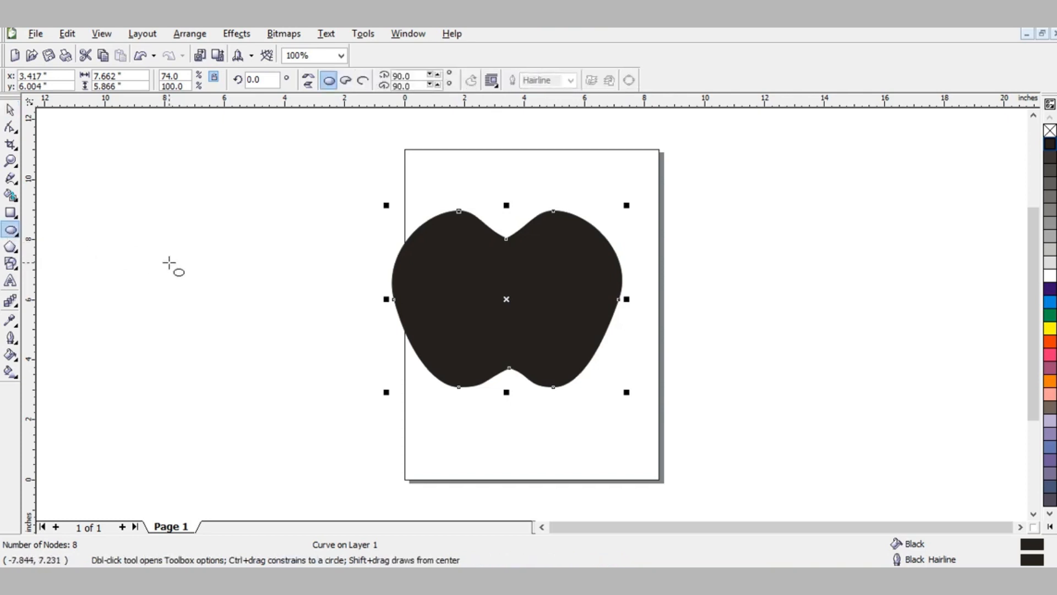
drag(124, 232, 243, 348)
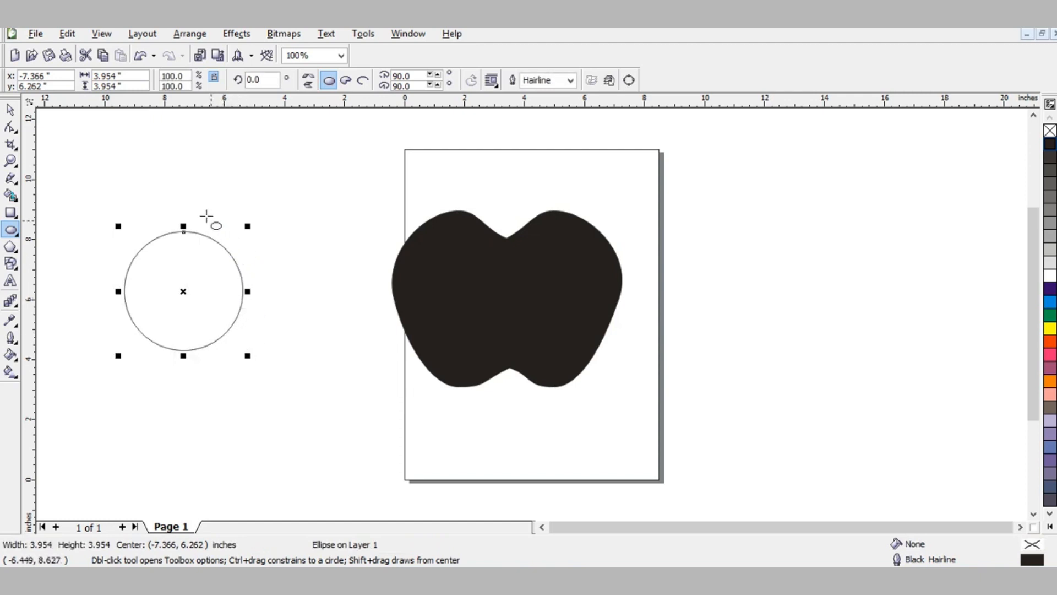
click(10, 109)
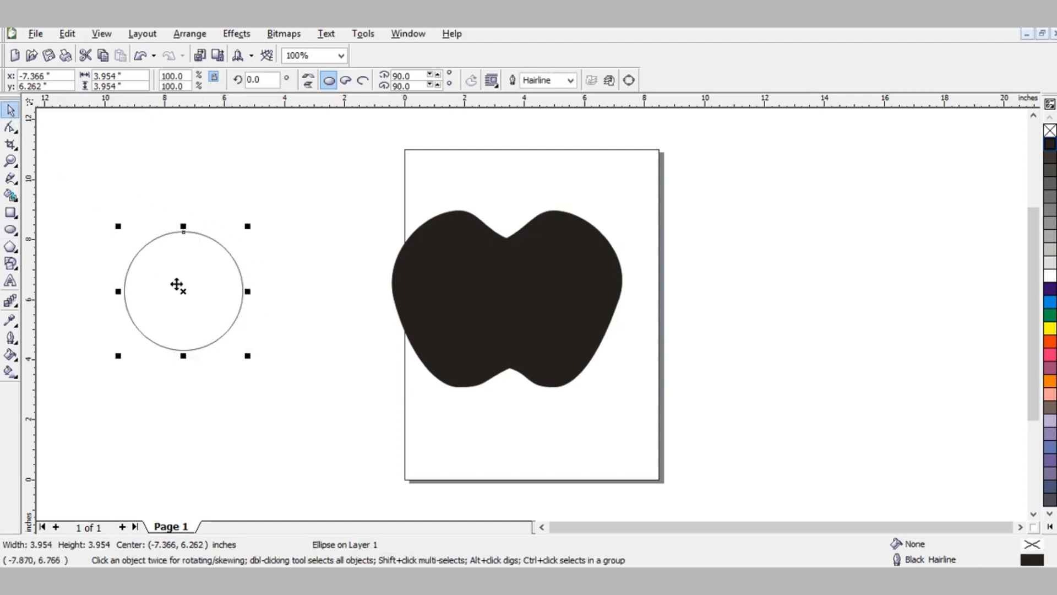
drag(181, 282, 642, 280)
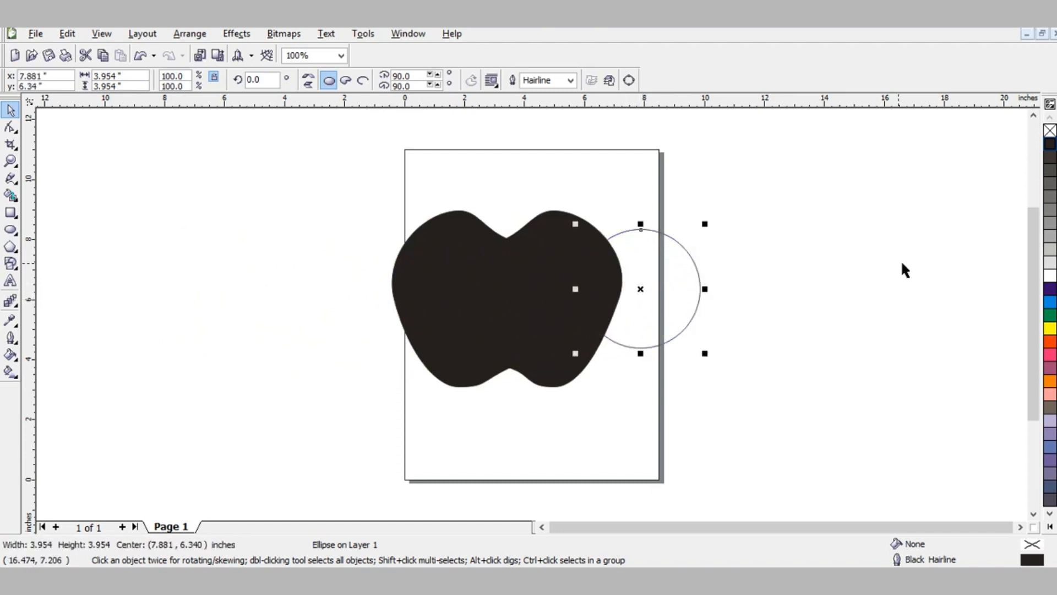
click(1048, 276)
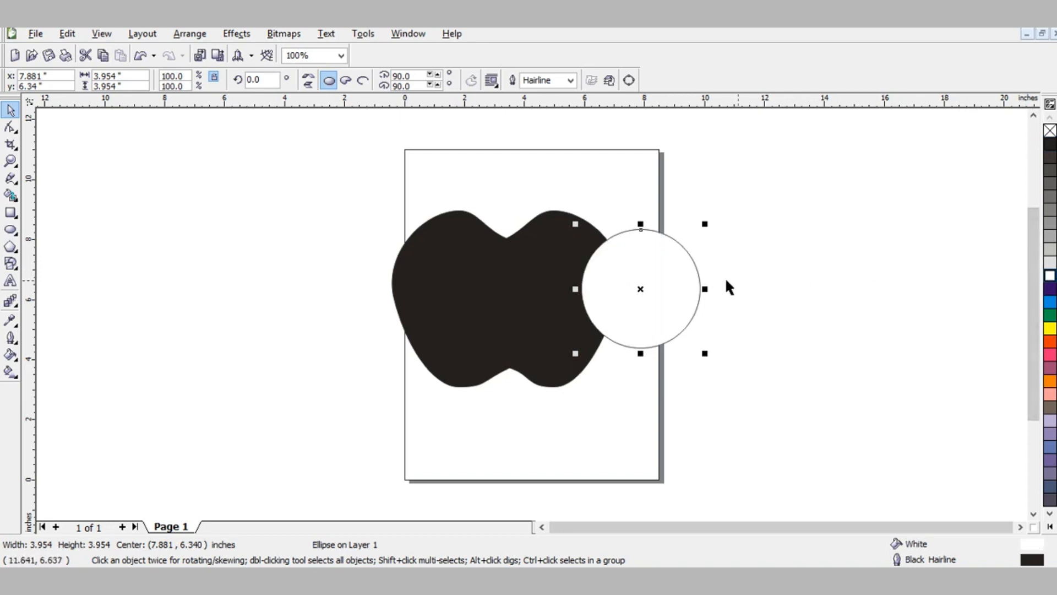
drag(654, 283, 650, 285)
Step: Cut the white circle out of the apple with Back Minus Front and center the apple at about (4.14, 4.94) inches
drag(336, 179, 716, 406)
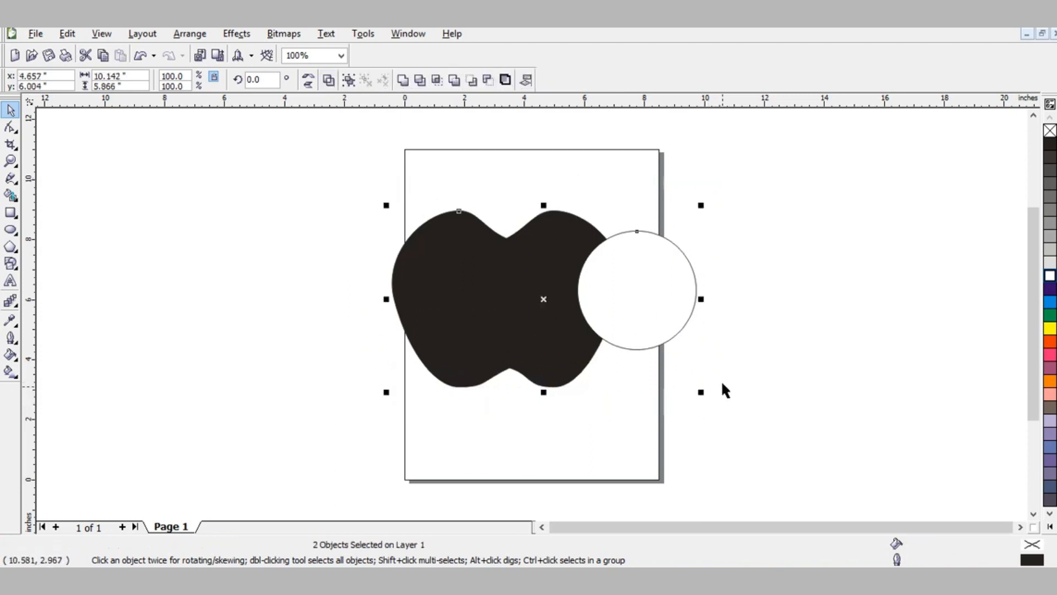
click(489, 80)
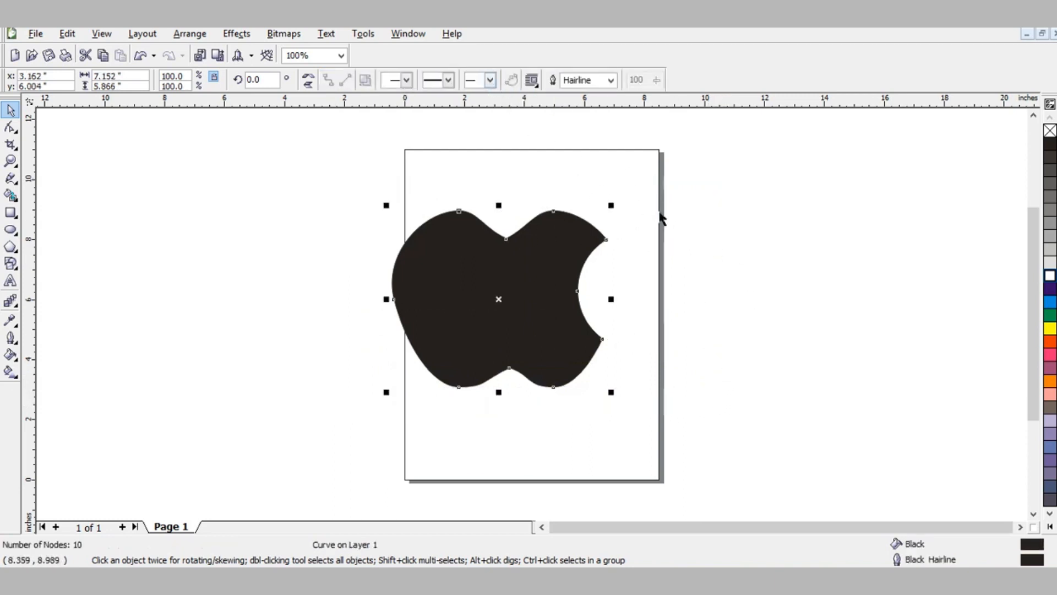
click(662, 221)
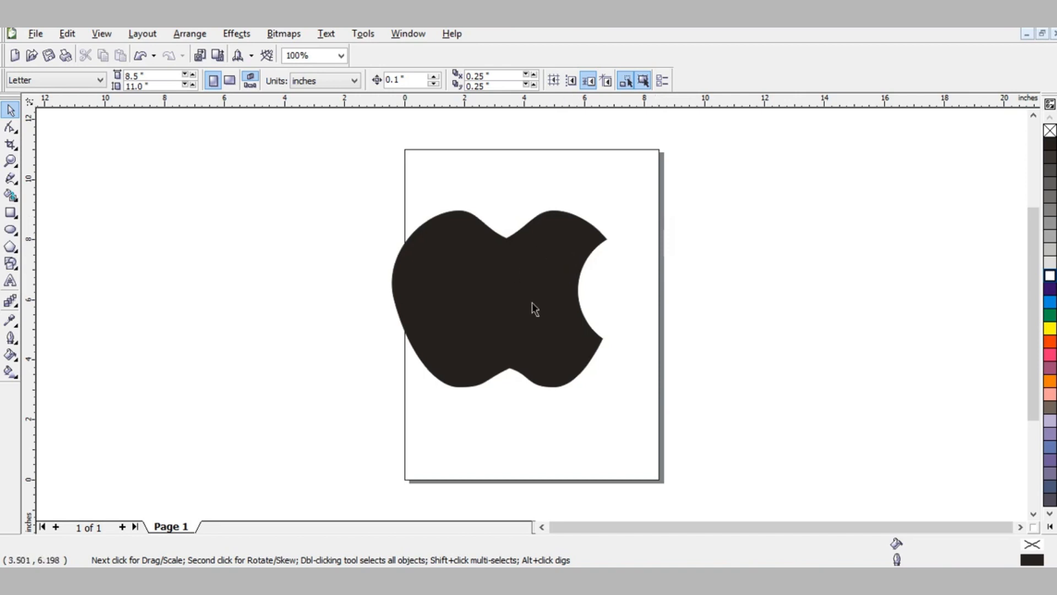
drag(346, 182, 627, 389)
drag(524, 309, 553, 340)
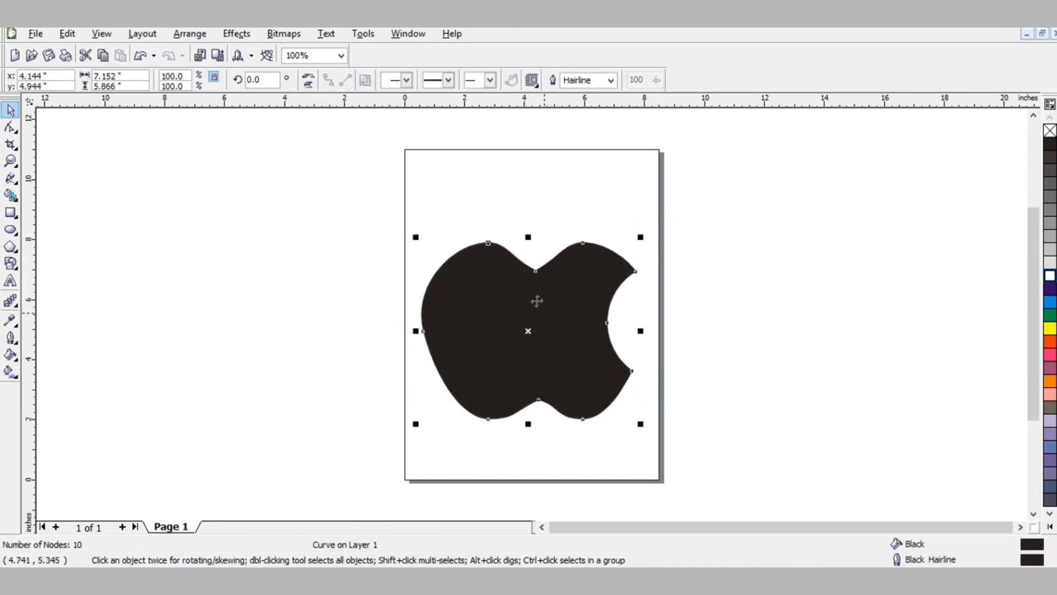
Step: Draw a circle about 4.45 inches wide left of the page and place a copy about 3.26 inches to its right
click(10, 230)
drag(127, 217, 261, 349)
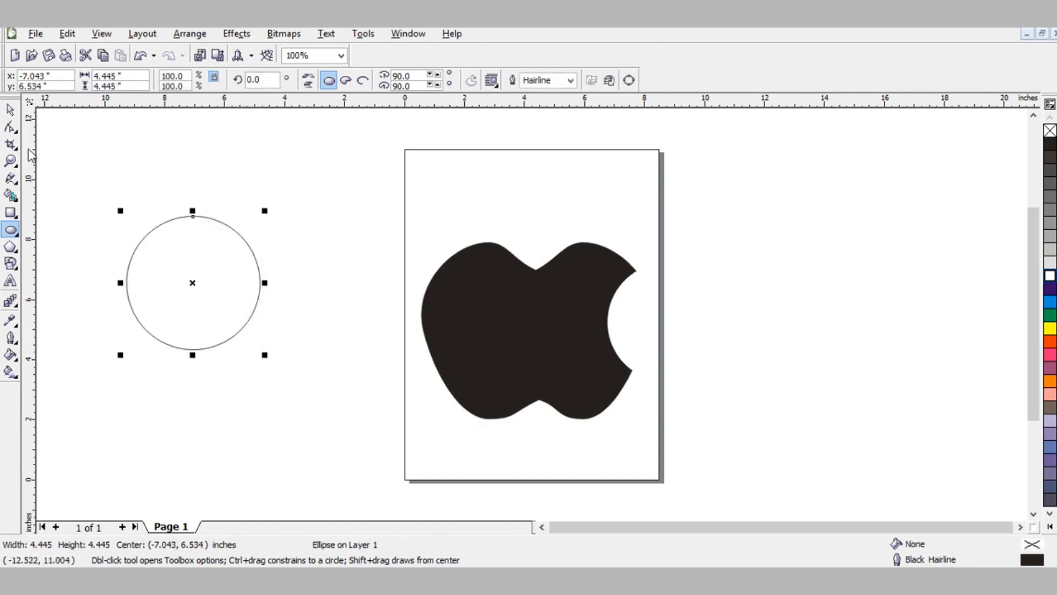
click(10, 111)
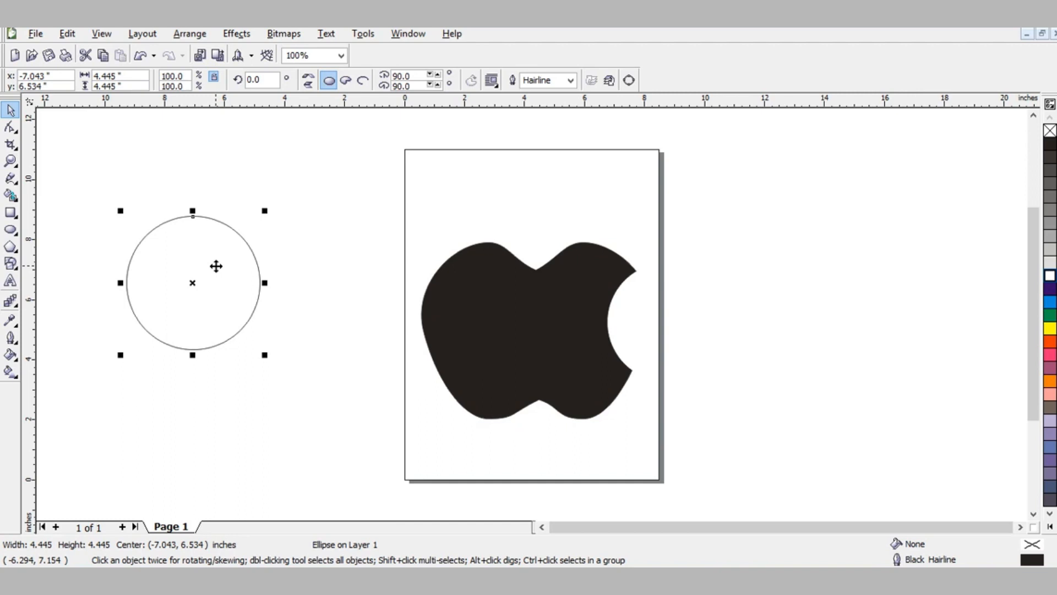
drag(216, 266, 313, 279)
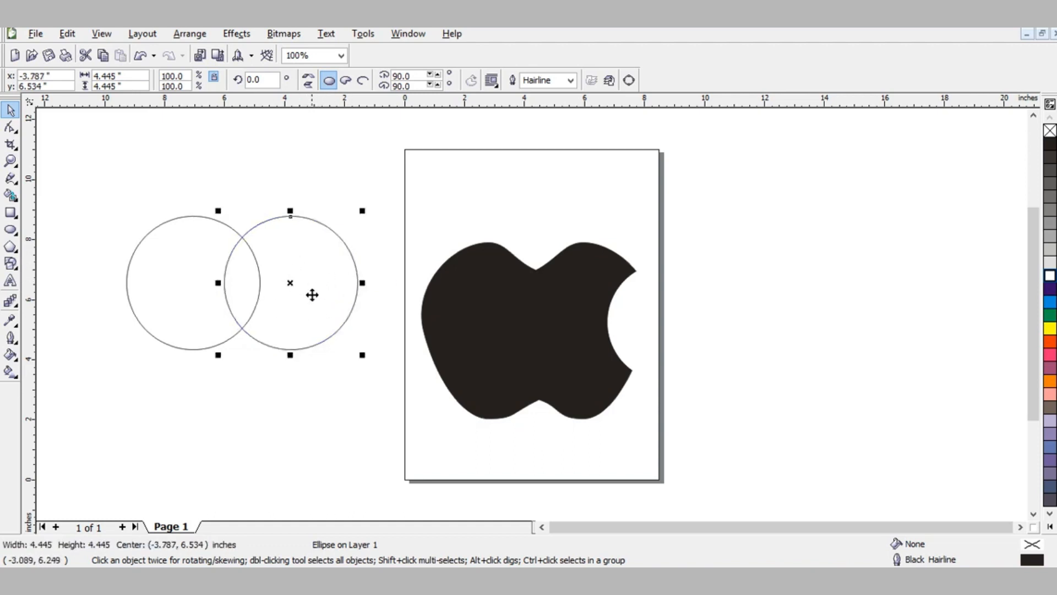
Step: Create a leaf shape by applying a Desert Blue Smart Fill to the overlap of the two circles
click(10, 196)
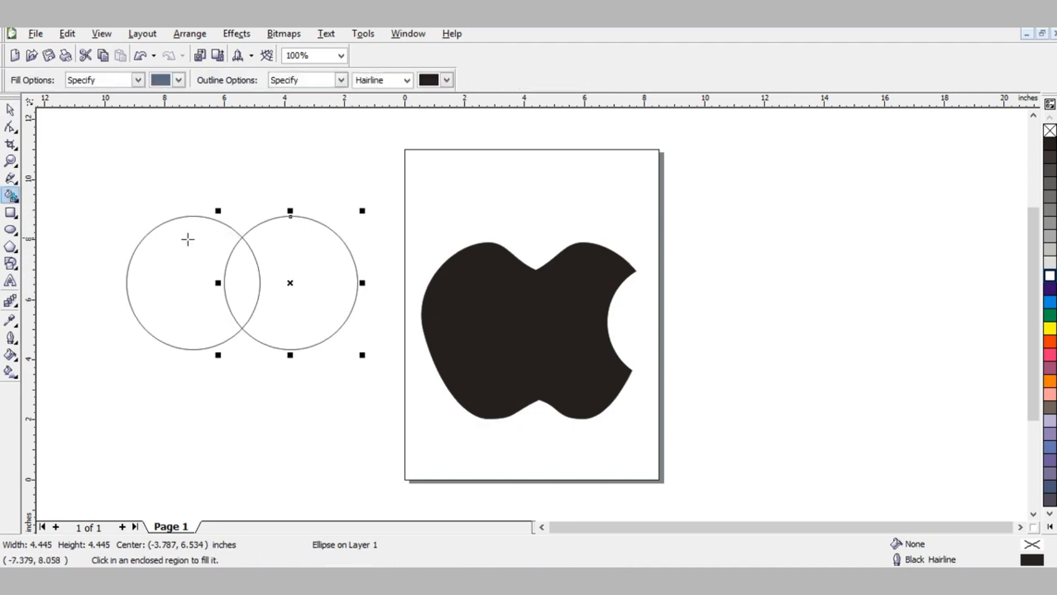
click(237, 268)
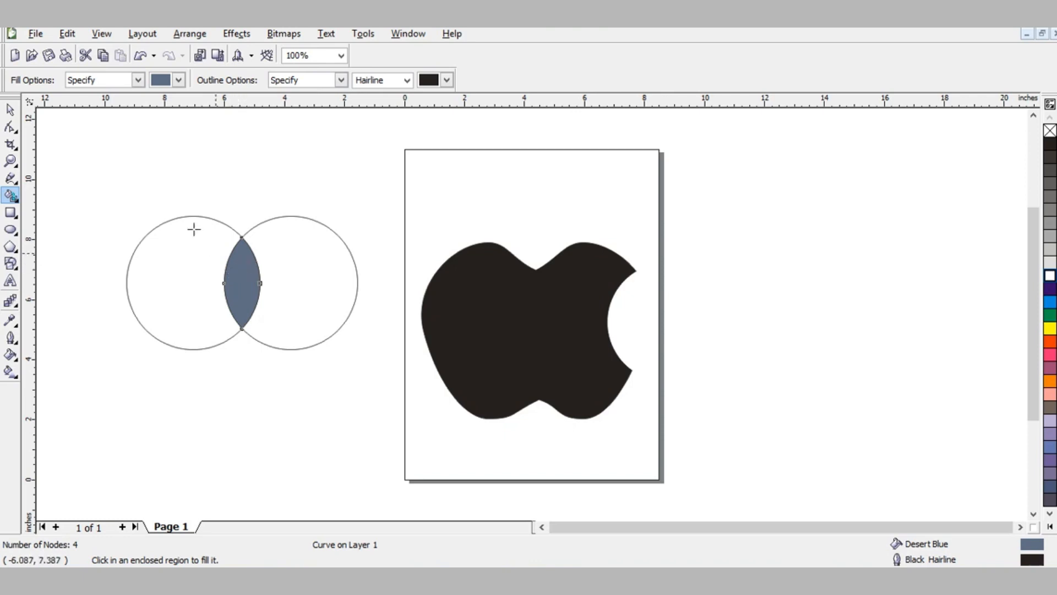
Step: Delete the two construction circles around the blue leaf, keeping only the leaf shape
click(10, 110)
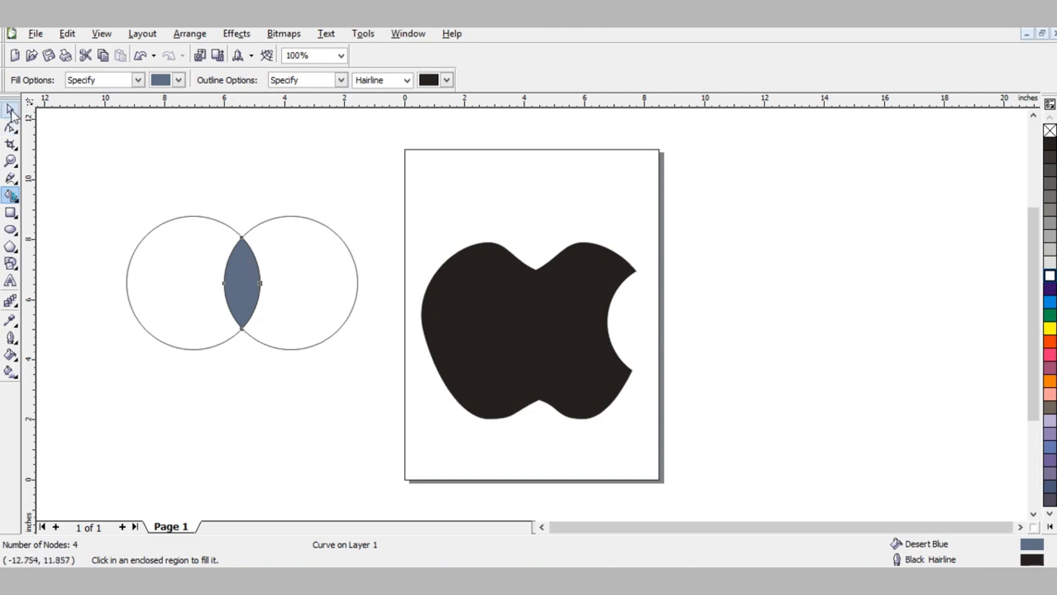
click(184, 254)
key(Delete)
click(306, 271)
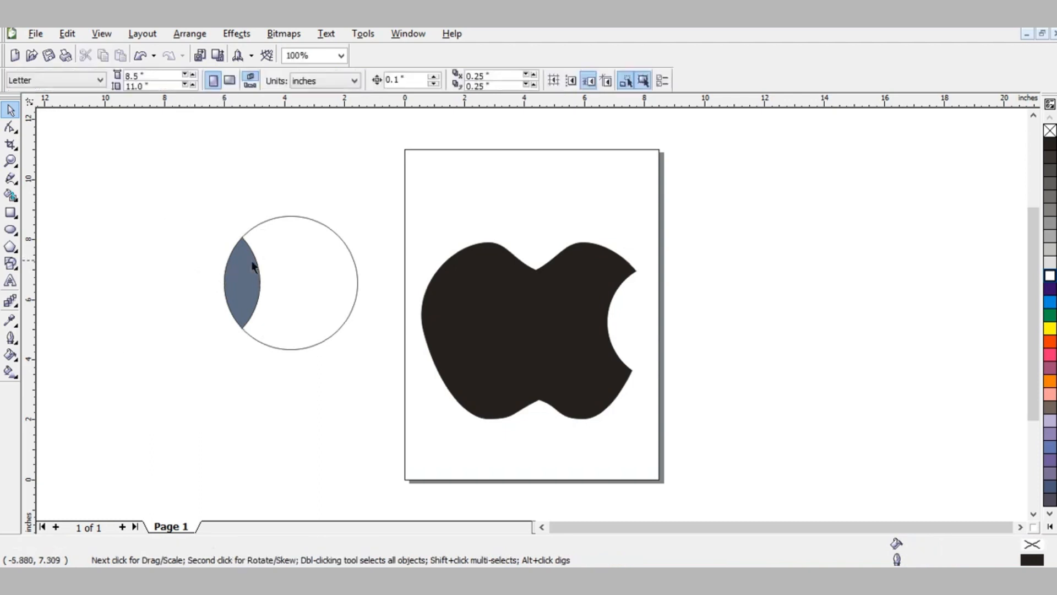
key(Delete)
Step: Move the leaf above the apple's top notch, centered at about (4.35, 9.33) inches, and fill it black
click(246, 278)
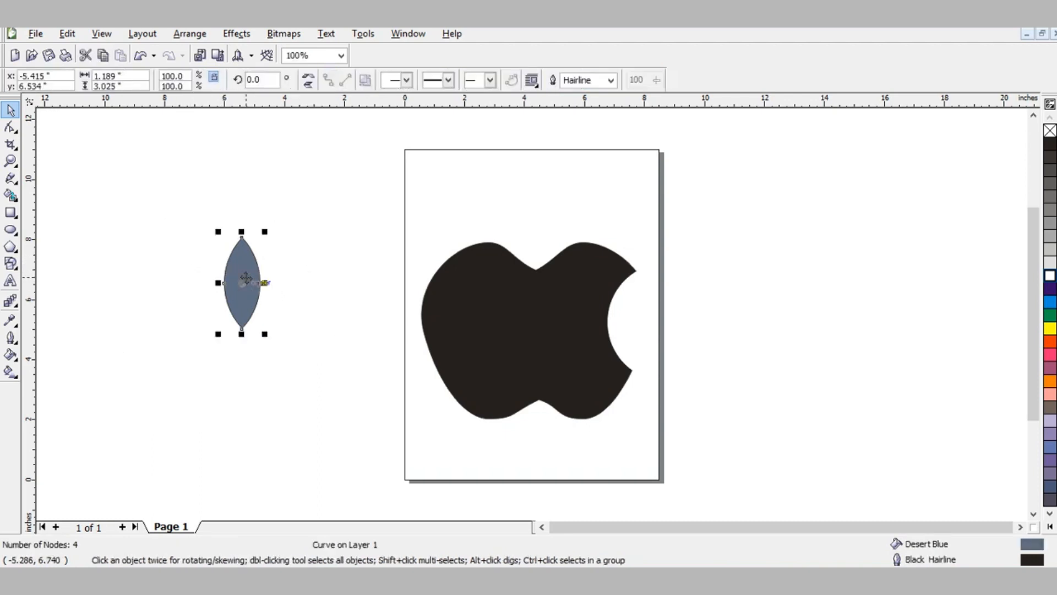
drag(246, 279, 534, 200)
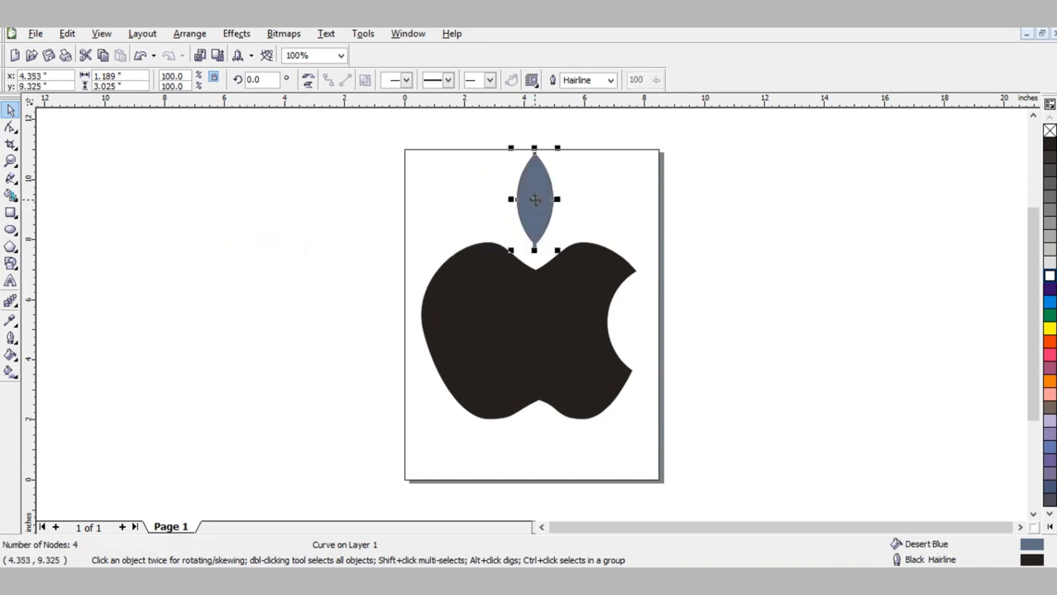
click(1050, 144)
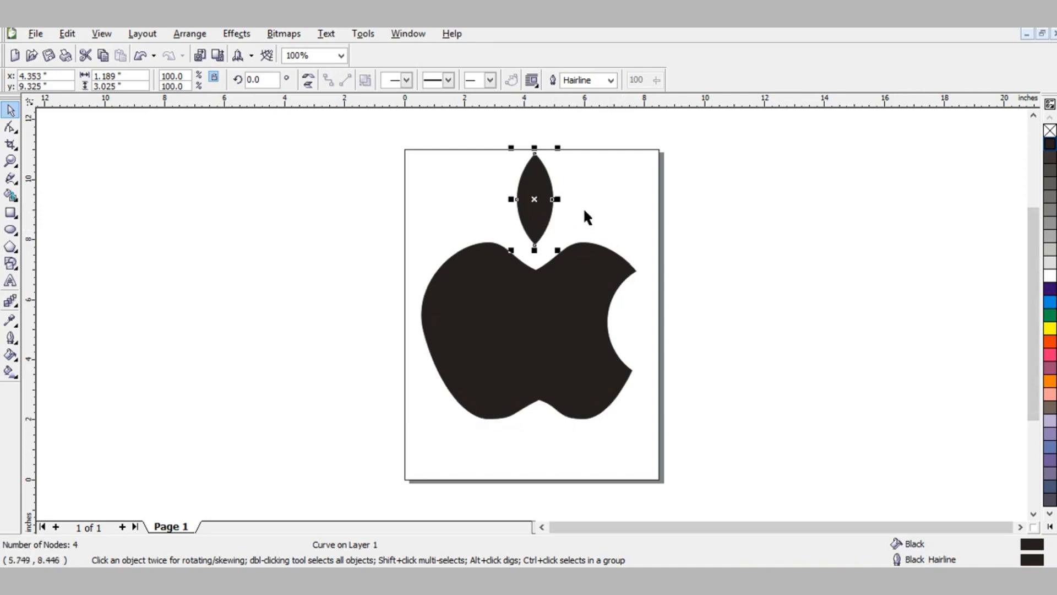
Step: Set the leaf's rotation center at its lower tip and rotate it clockwise to about 331.6 degrees
click(536, 213)
drag(536, 200, 535, 245)
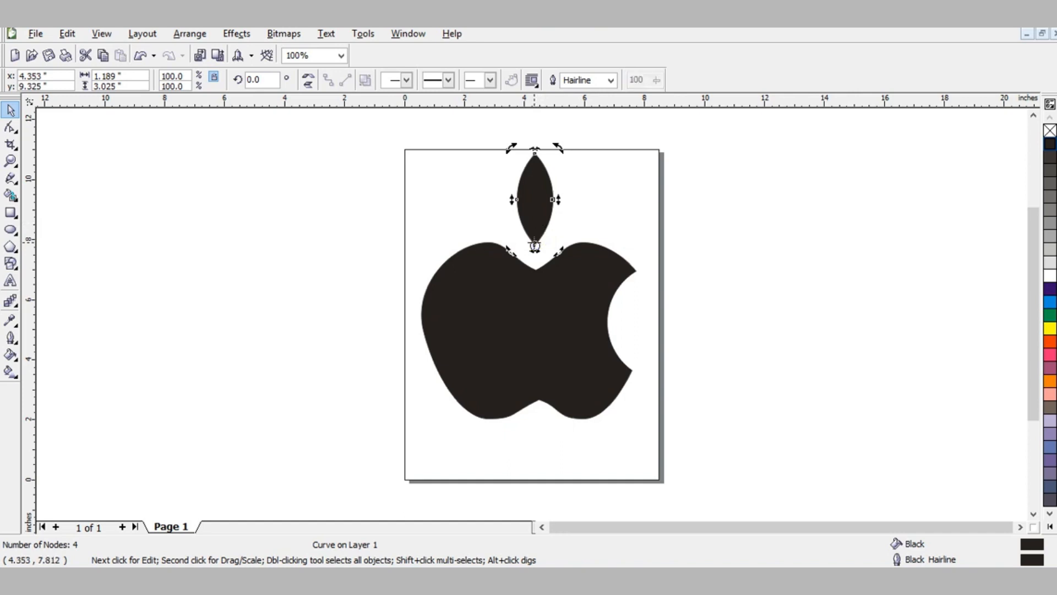
drag(554, 148, 603, 169)
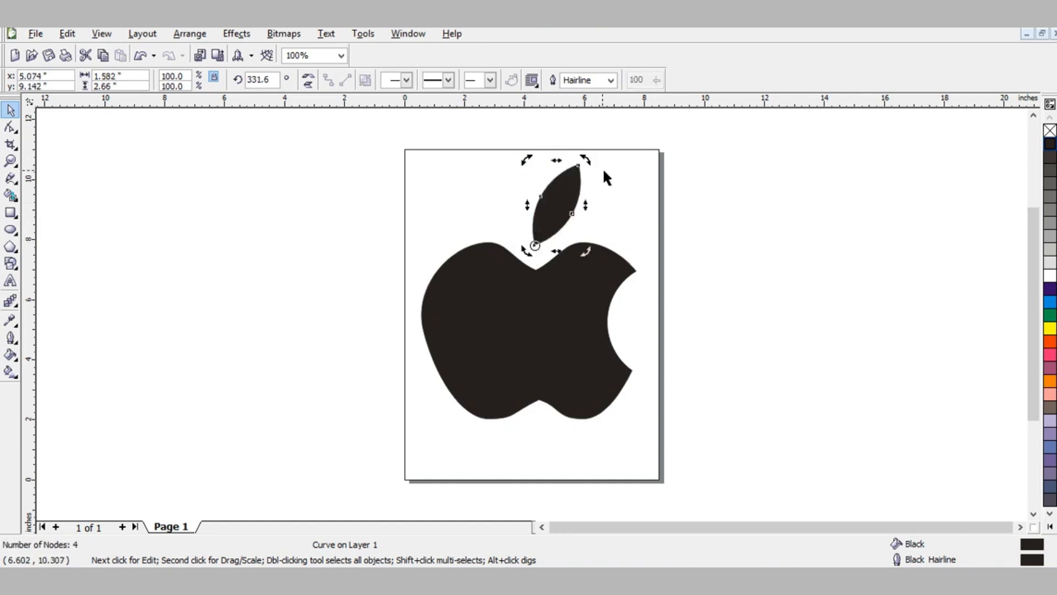